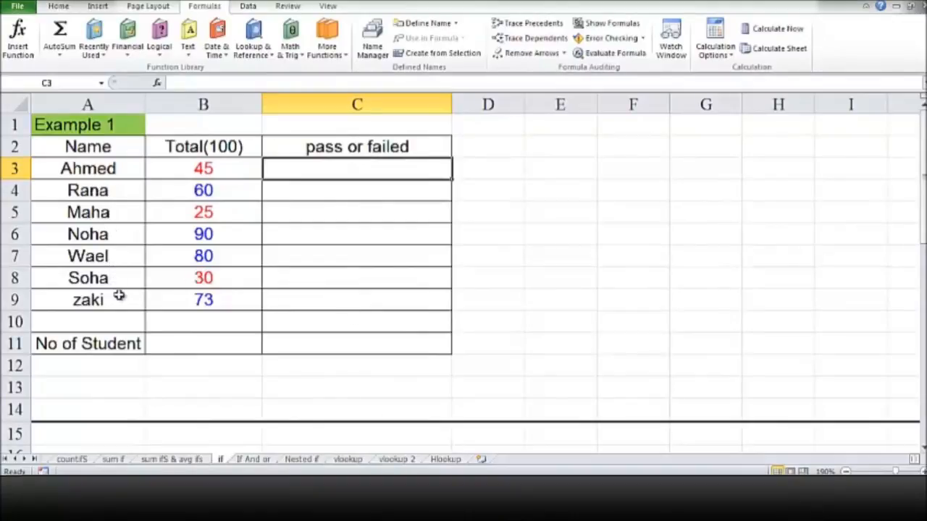
Review the names and Total(100) scores in the Example 1 table.
click(222, 150)
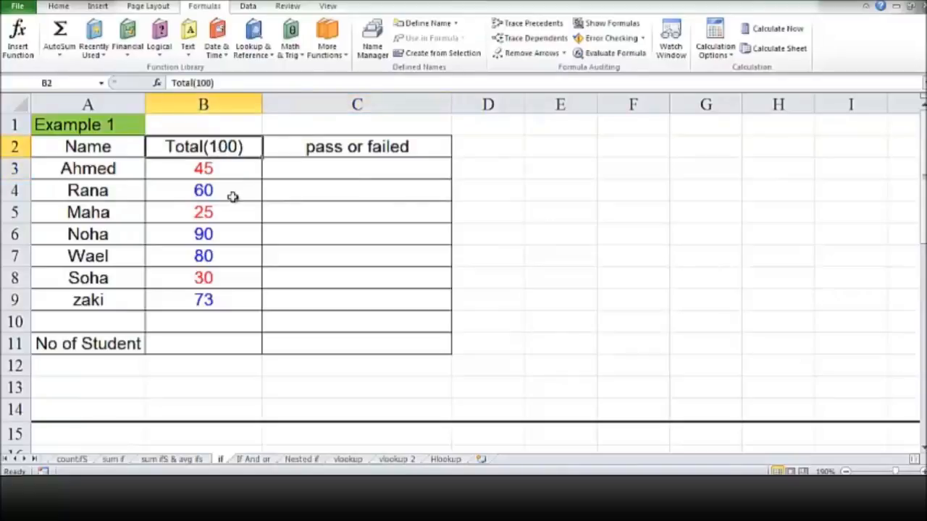
click(222, 172)
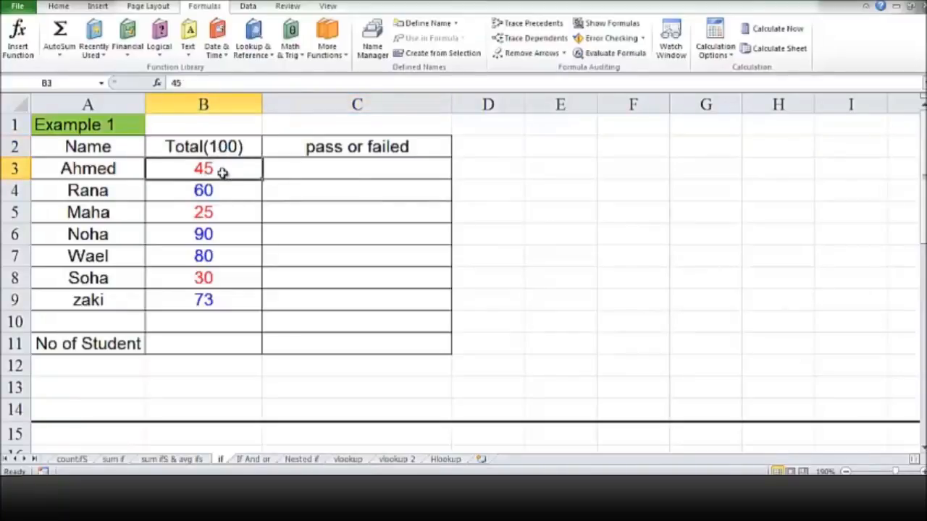
click(122, 169)
click(178, 173)
click(108, 148)
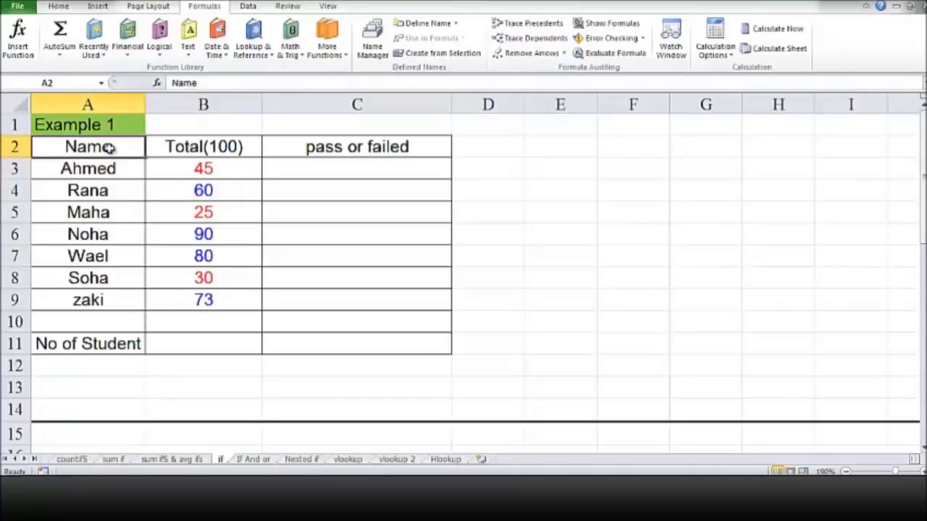
click(119, 105)
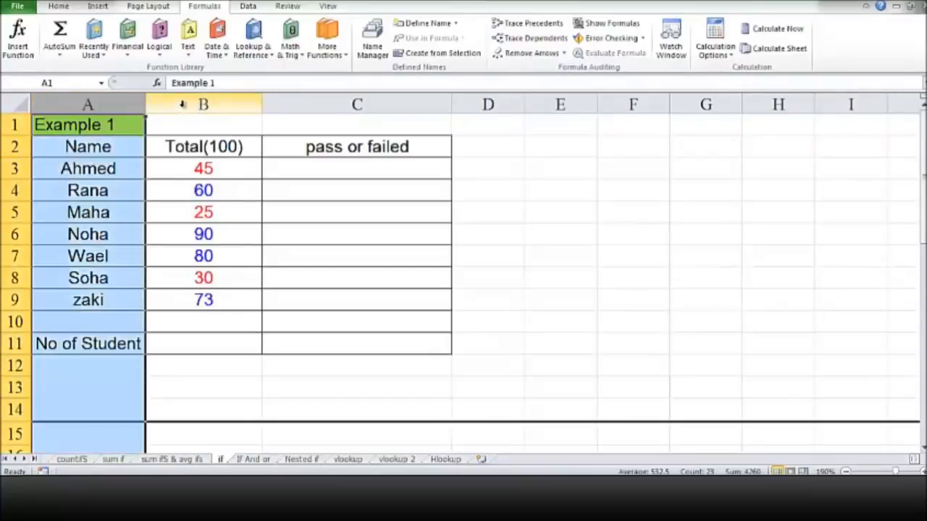
click(183, 105)
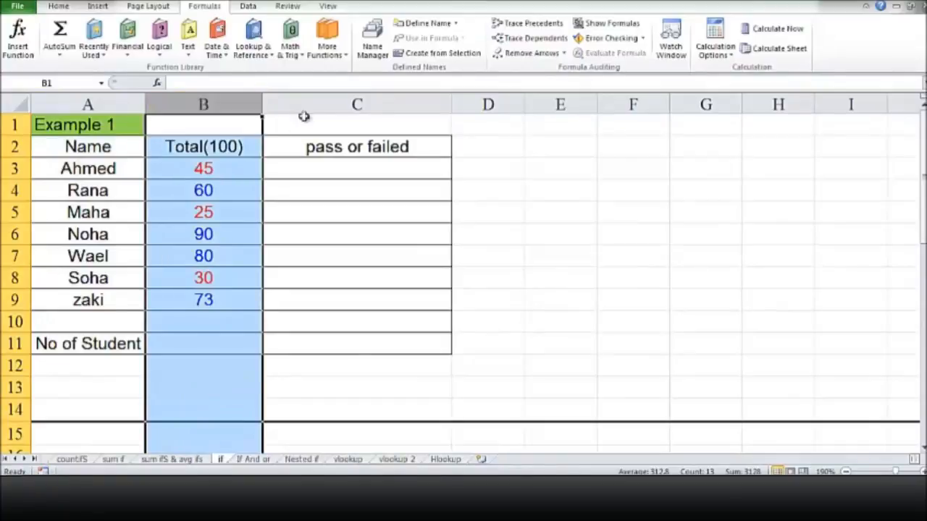
click(327, 103)
click(339, 167)
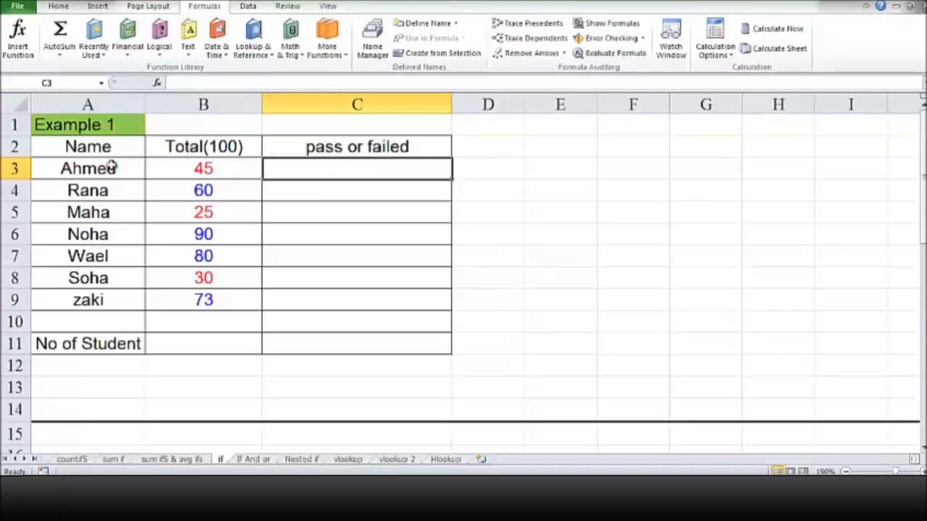
click(179, 170)
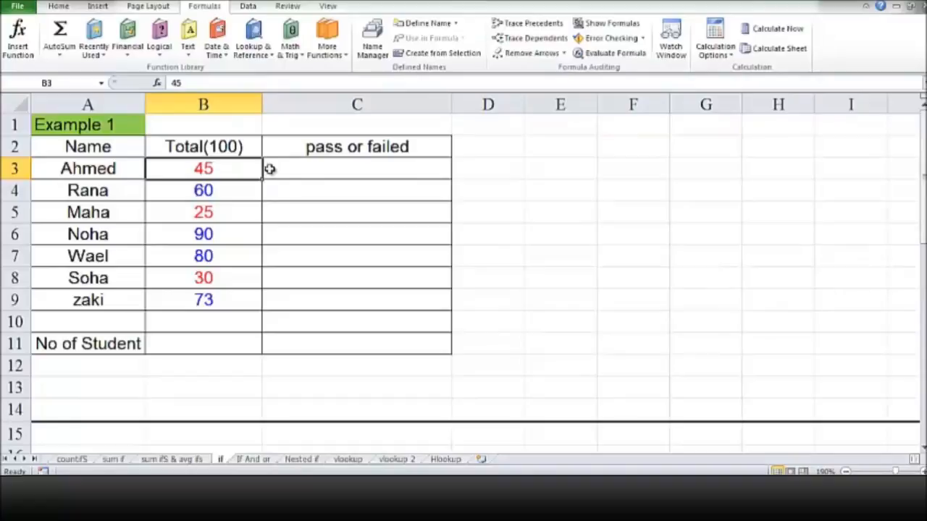
In C3, insert an IF function with the logical test B3>=50.
click(300, 169)
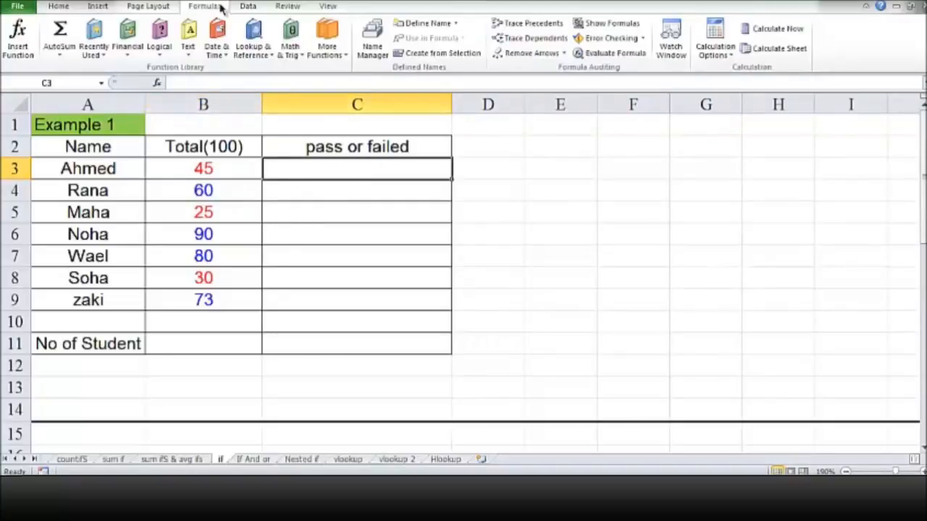
click(162, 48)
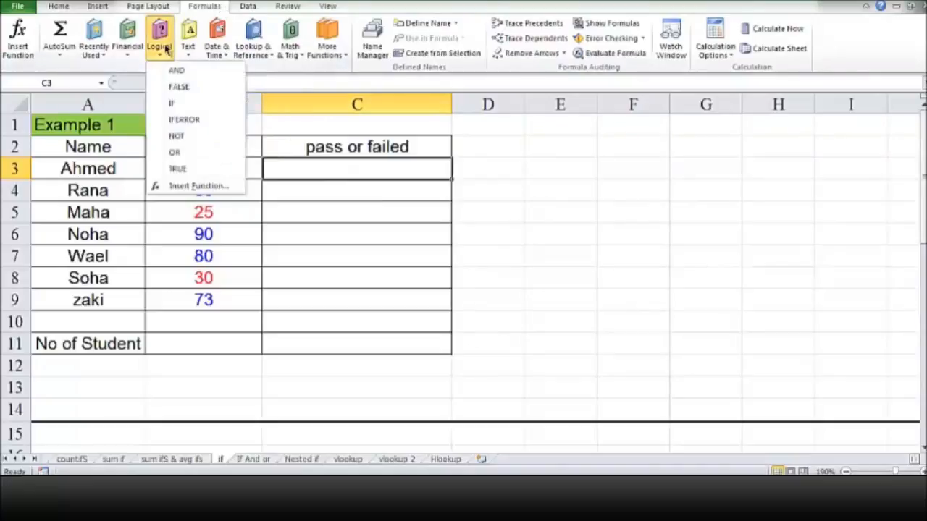
click(181, 109)
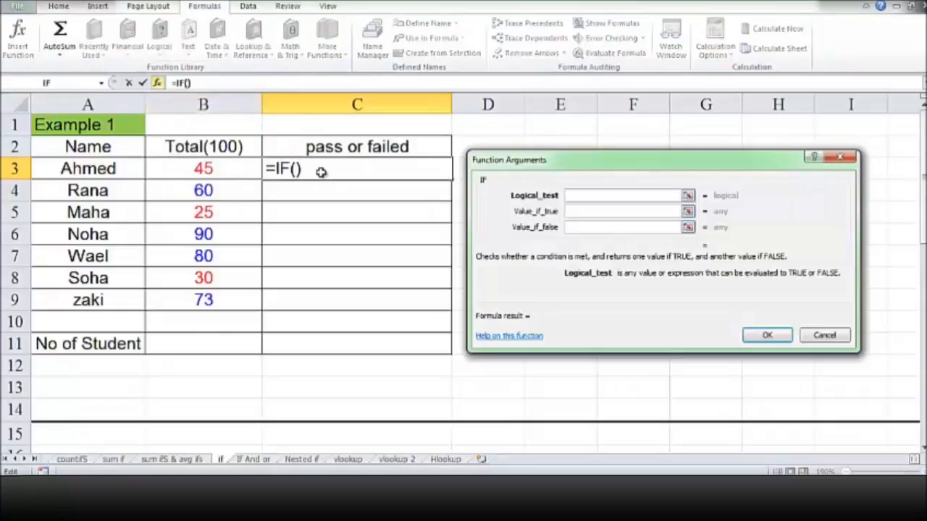
drag(497, 161, 501, 132)
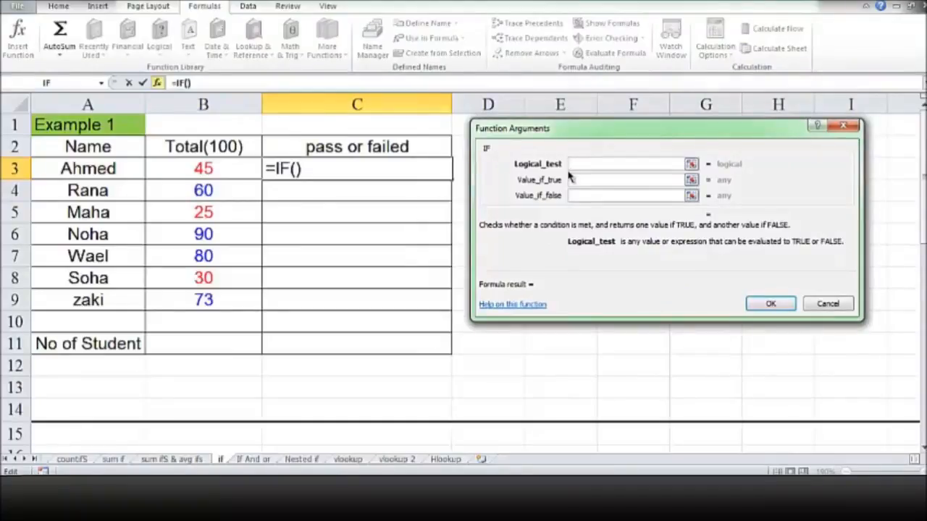
click(580, 181)
click(581, 196)
click(582, 163)
click(228, 167)
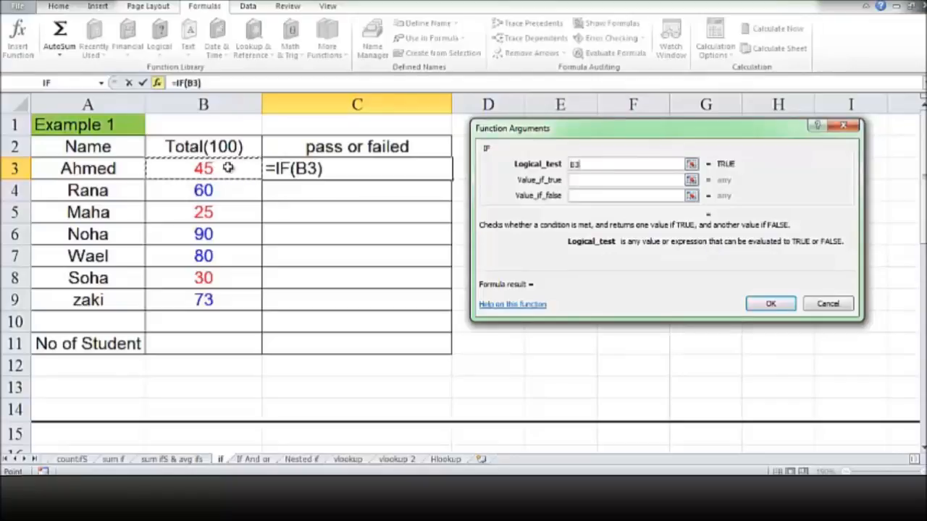
text(>=)
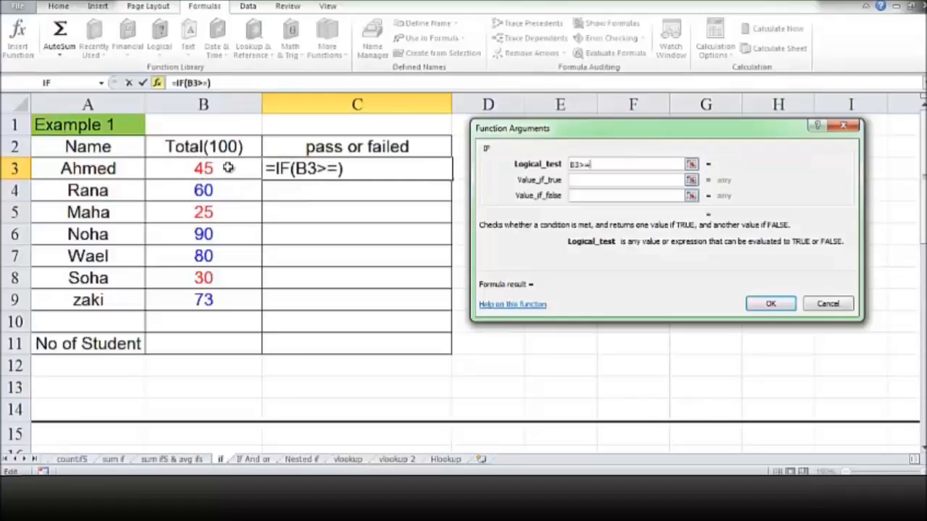
text(50)
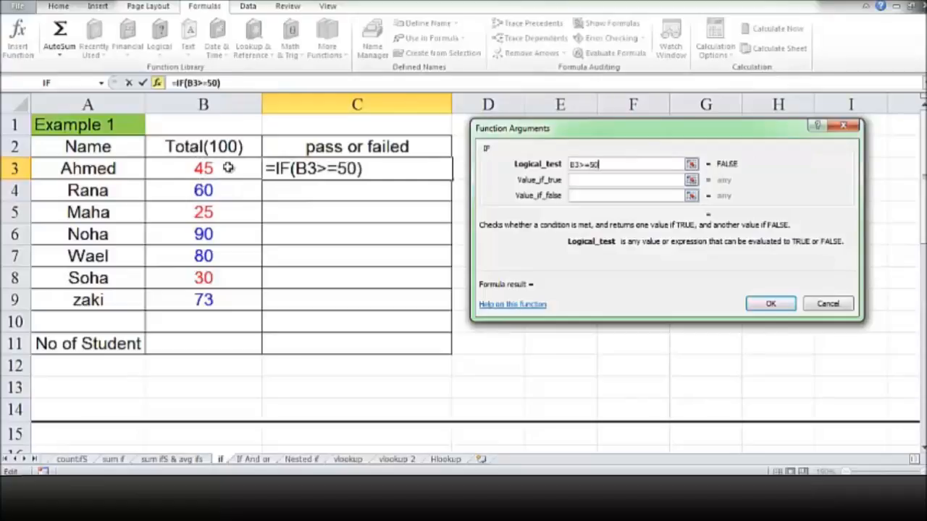
Set the IF's value if true to "pass" and value if false to "failed", and confirm the function.
click(575, 179)
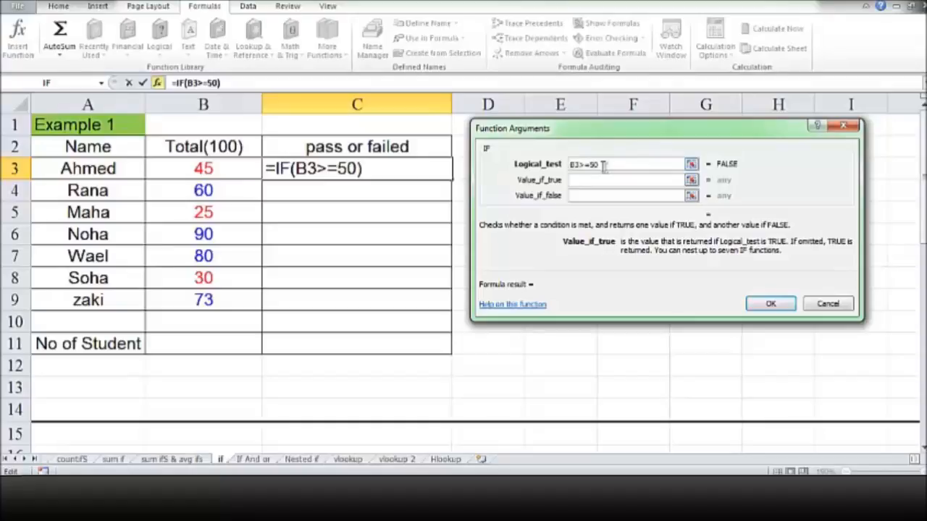
text(pa)
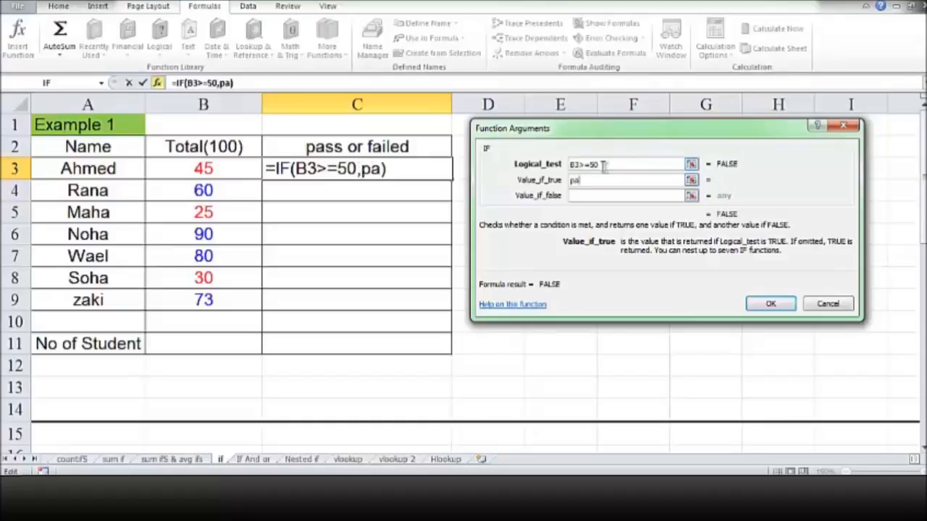
text(ss)
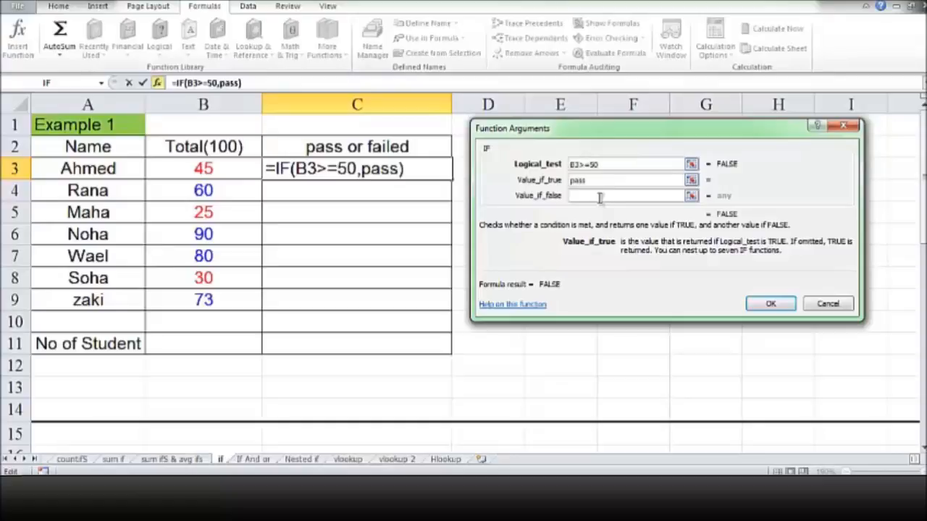
click(600, 196)
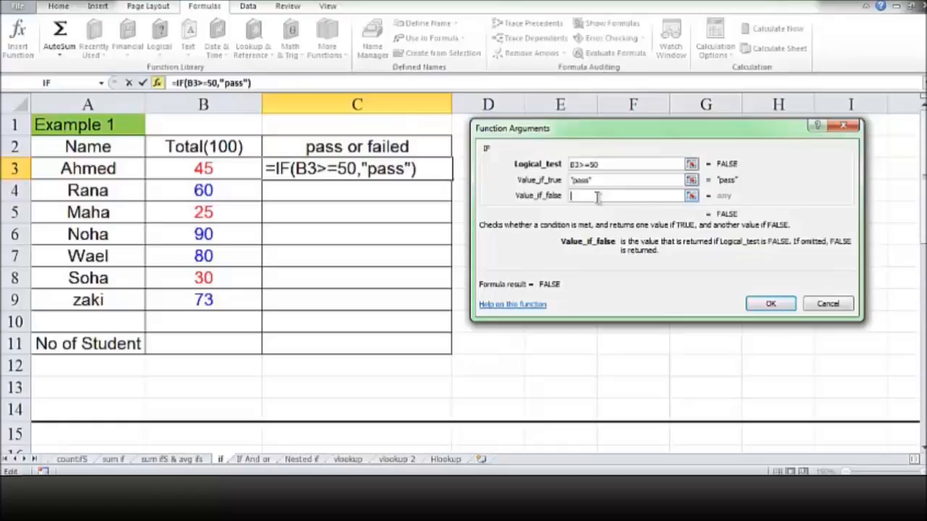
text(")
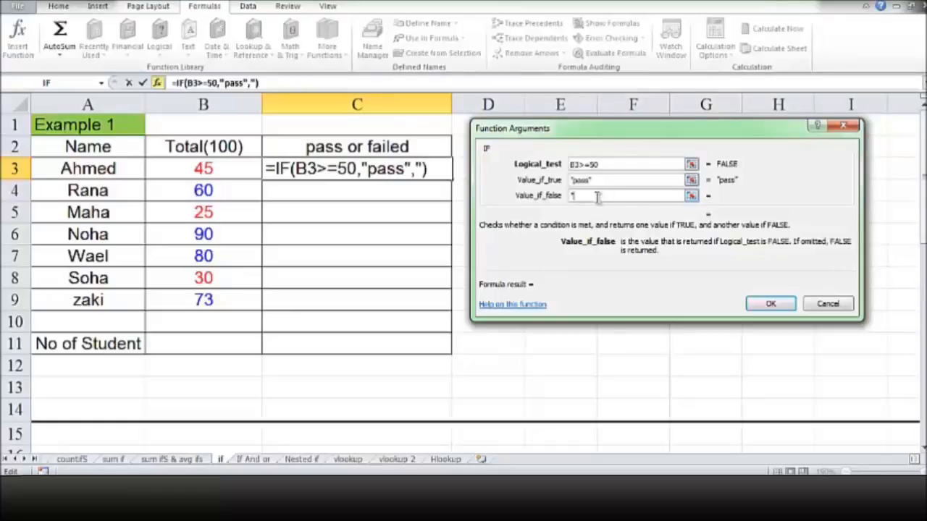
text(failed)
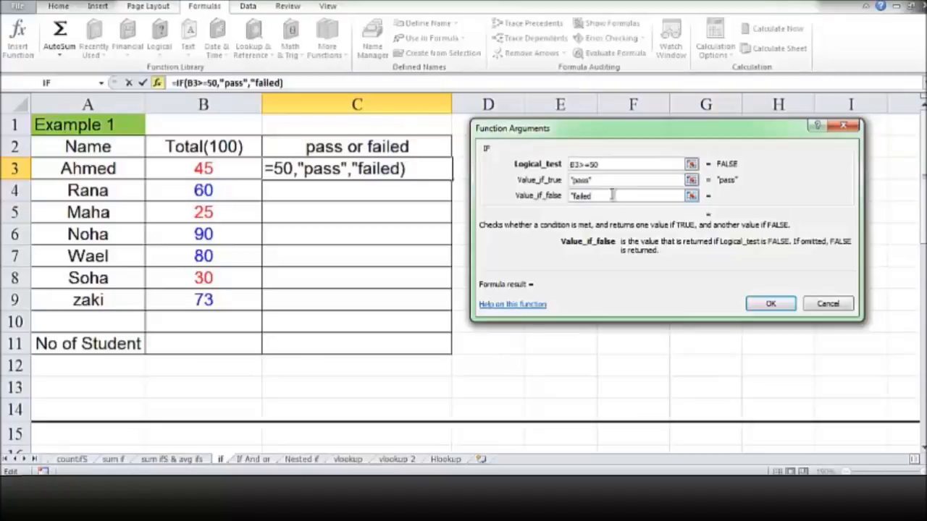
click(666, 251)
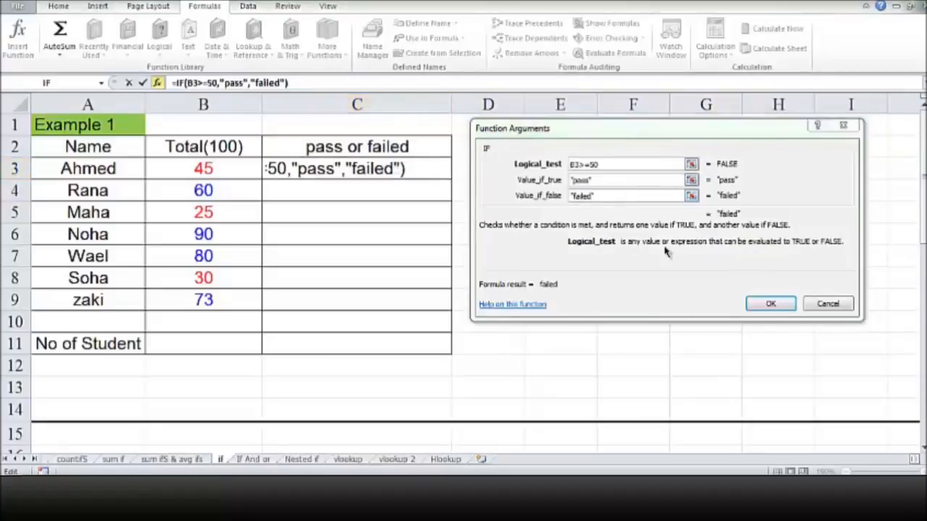
click(770, 304)
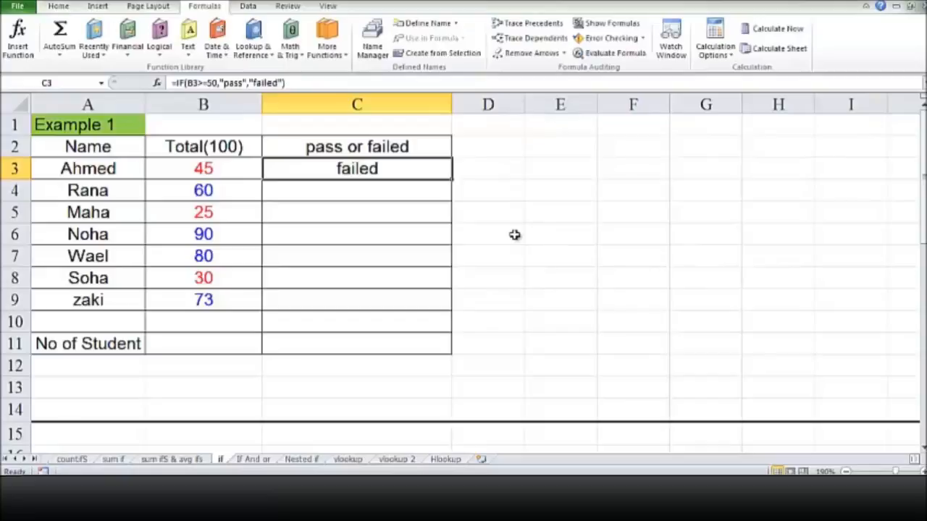
Fill the C3 formula down through C9.
click(393, 196)
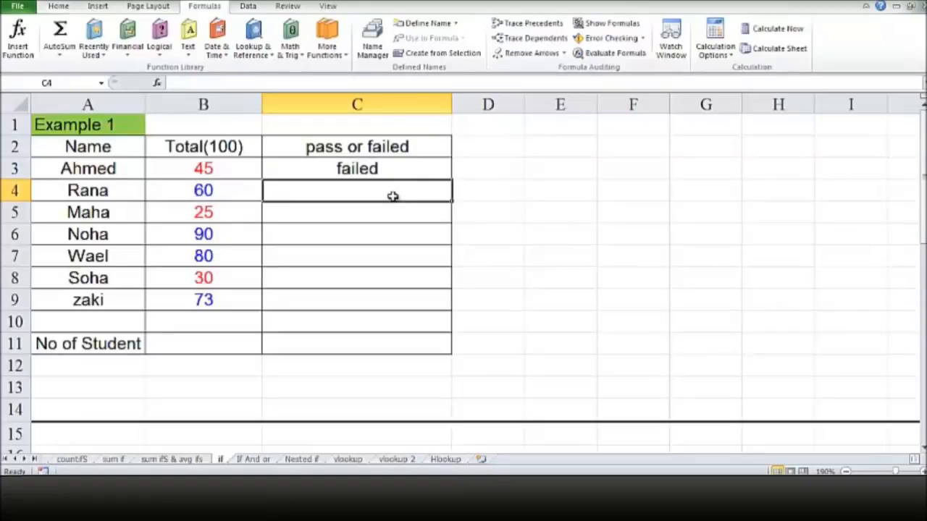
click(414, 171)
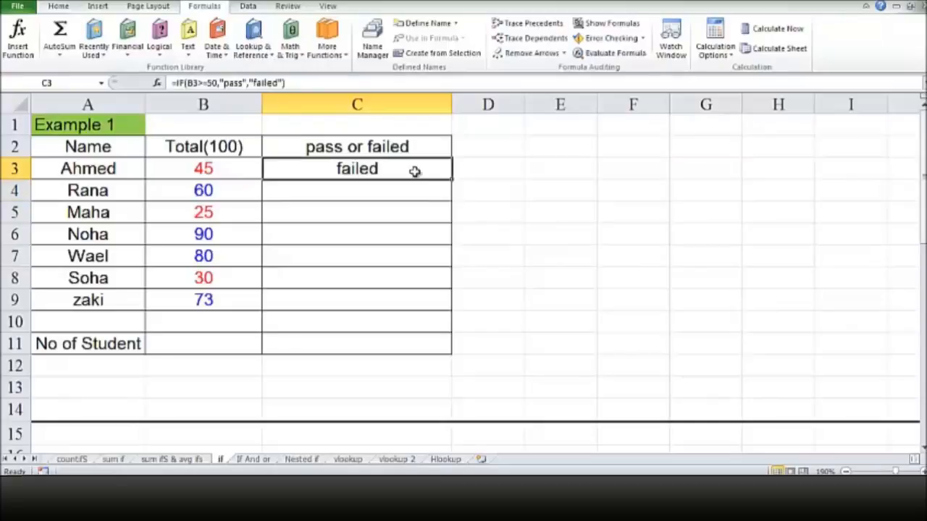
drag(451, 179, 456, 315)
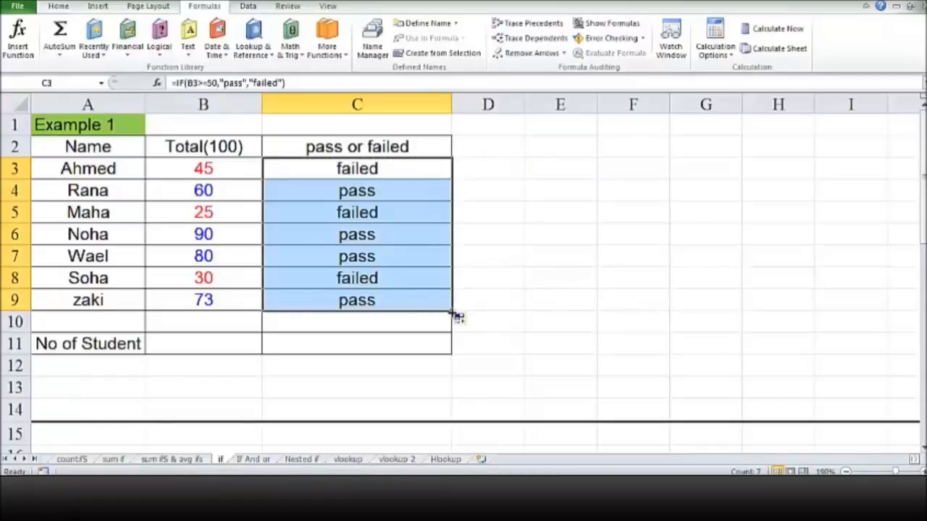
Inspect the copied formulas in the pass or failed column.
click(413, 194)
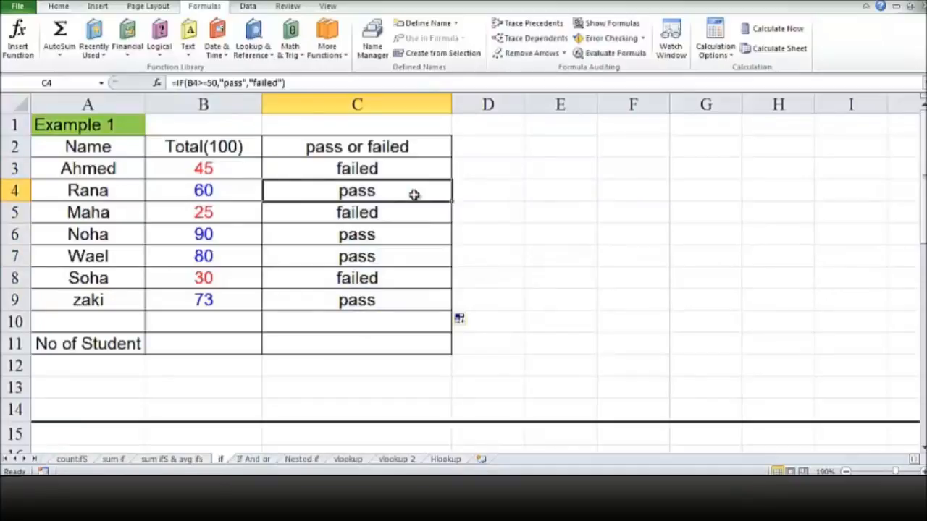
click(409, 217)
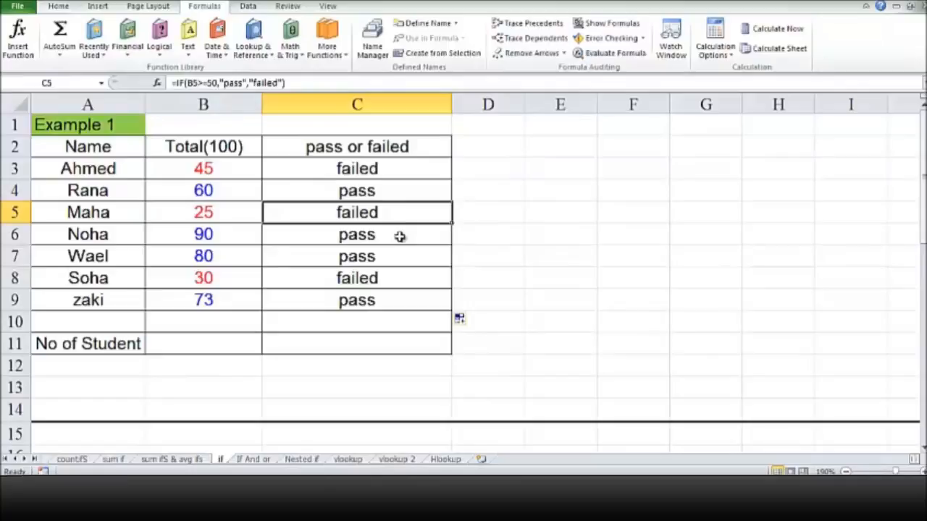
click(400, 237)
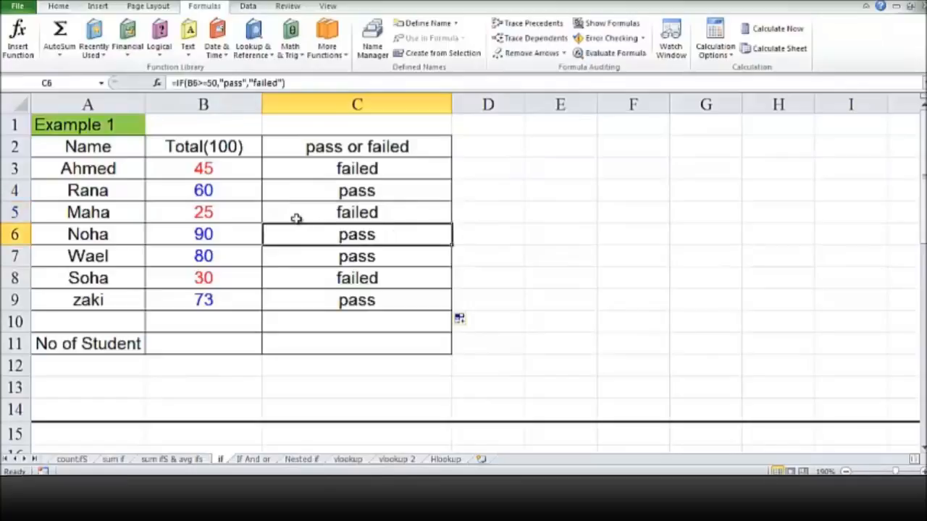
click(238, 234)
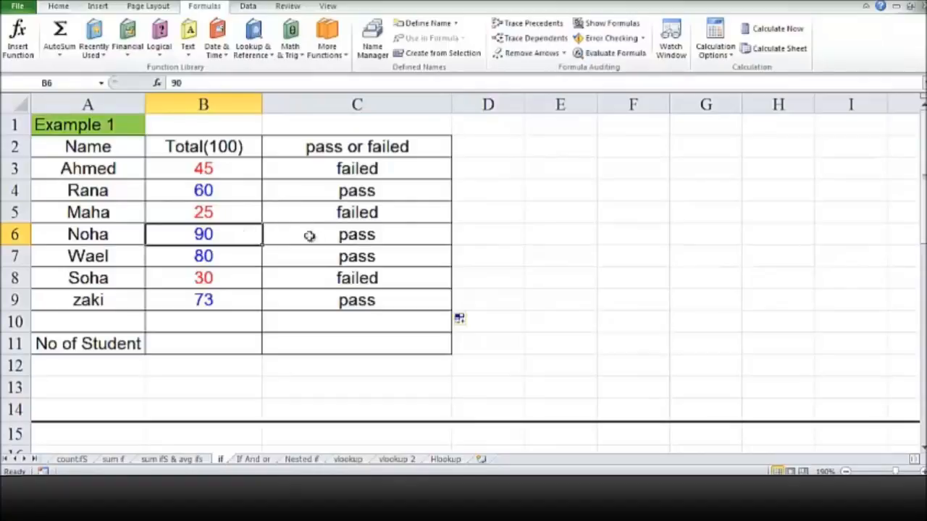
click(399, 299)
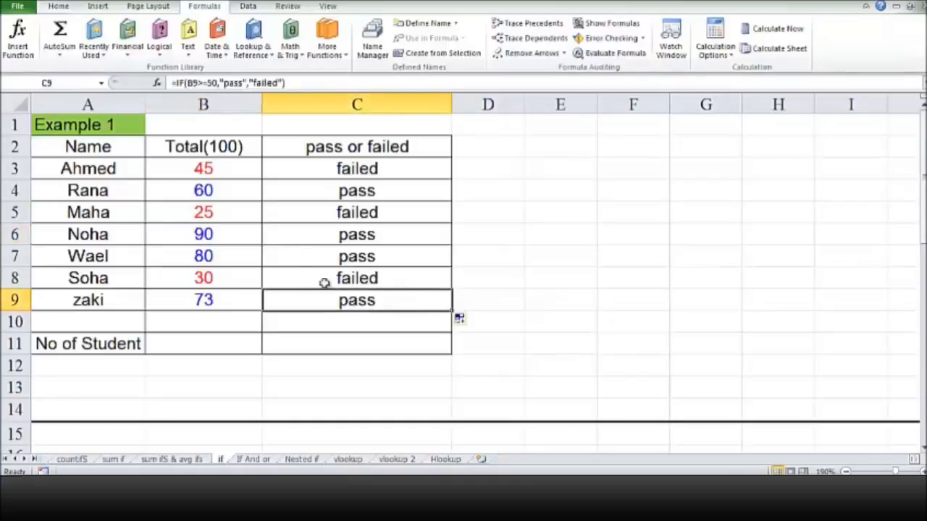
Change the total in B8 to 66.
double_click(215, 278)
key(BackSpace)
key(BackSpace)
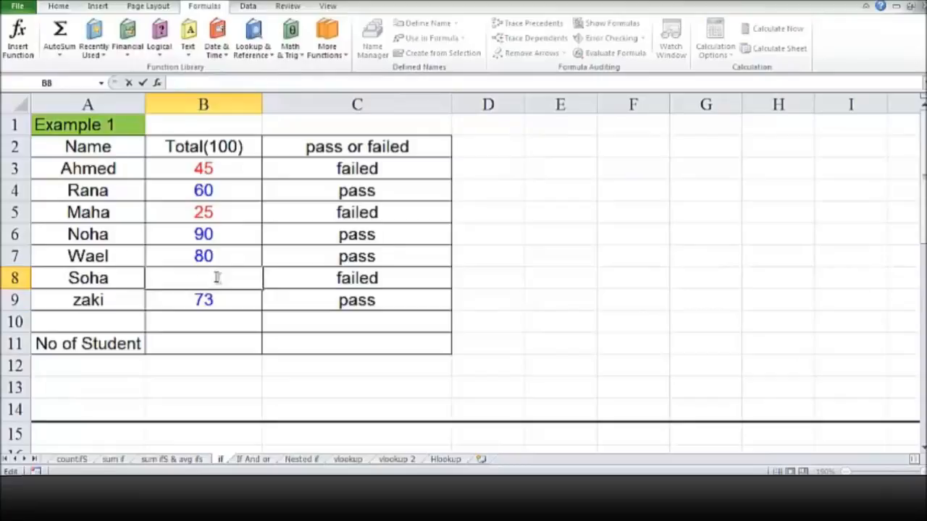
text(66)
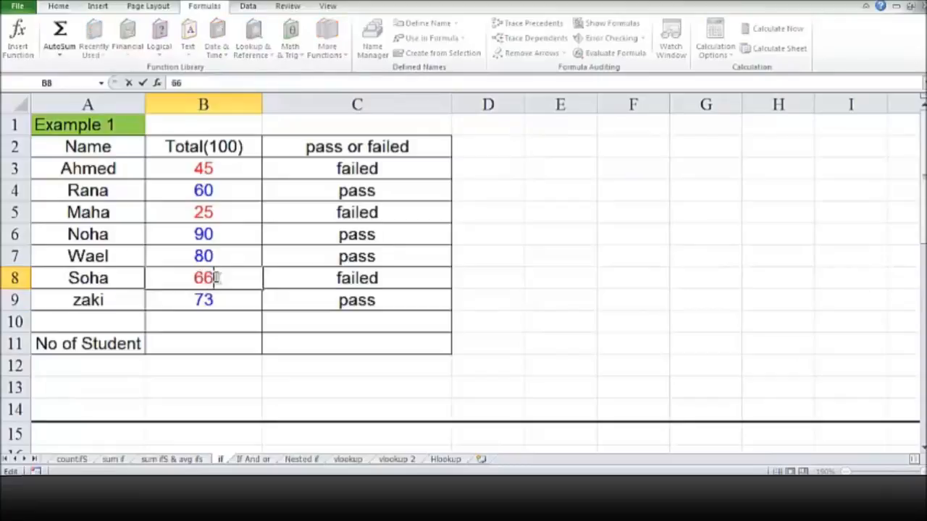
click(288, 275)
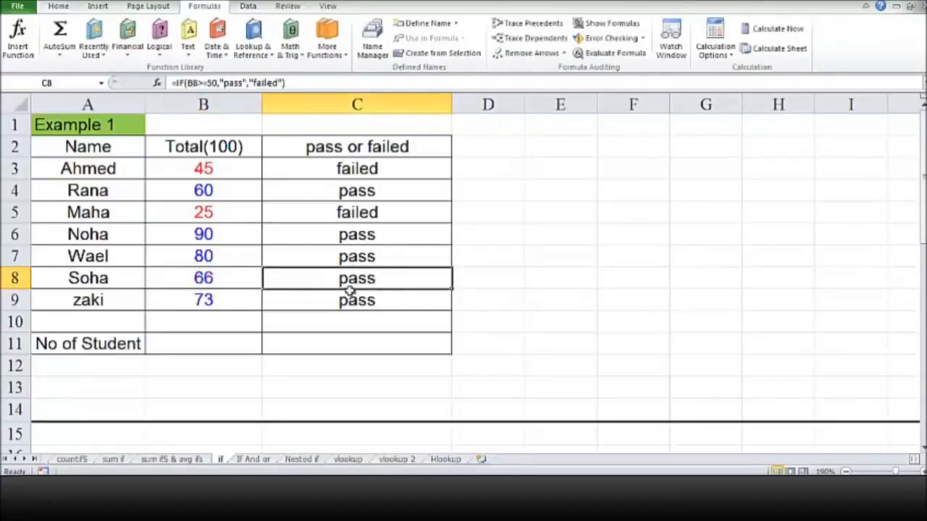
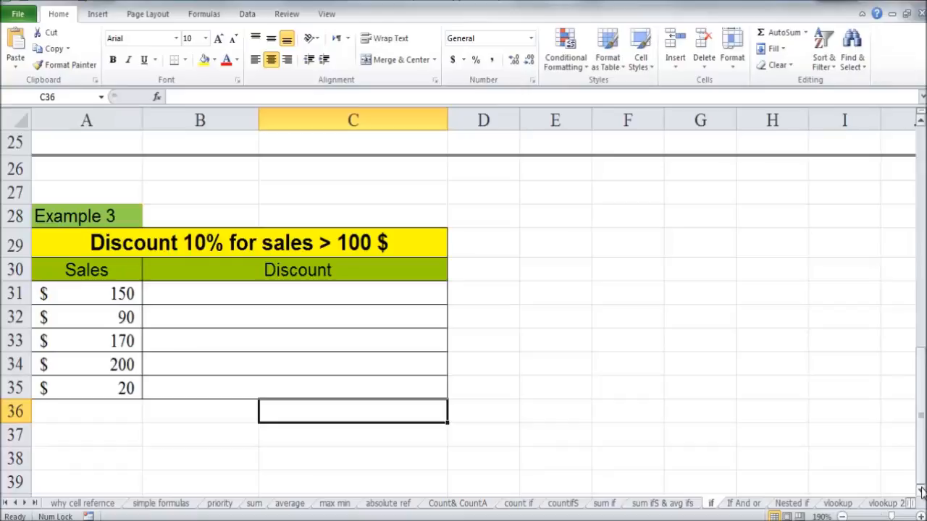
Start an IF function in the Discount cell B31 for the first sale.
click(394, 297)
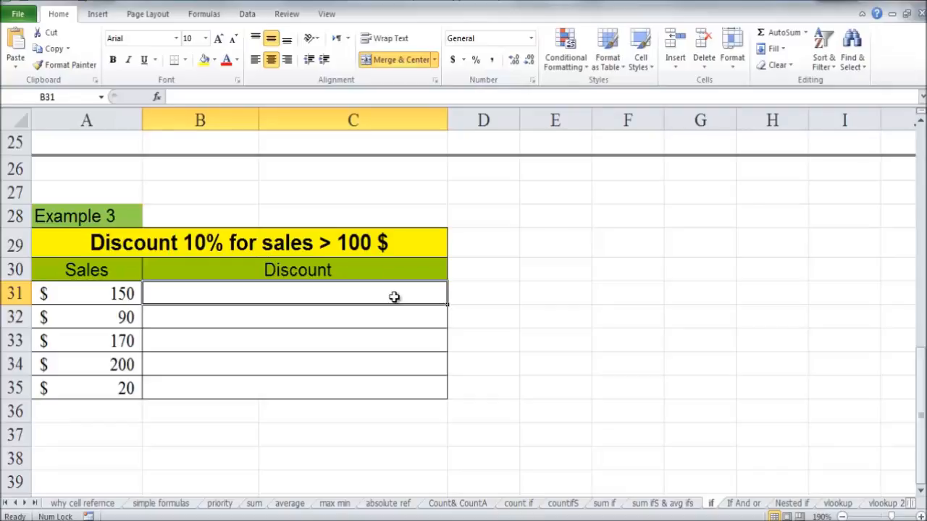
click(113, 293)
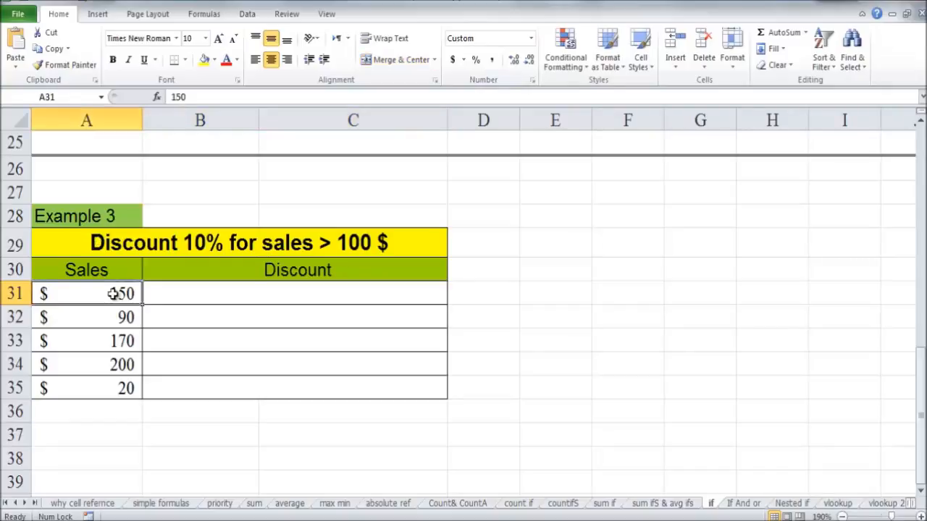
click(206, 296)
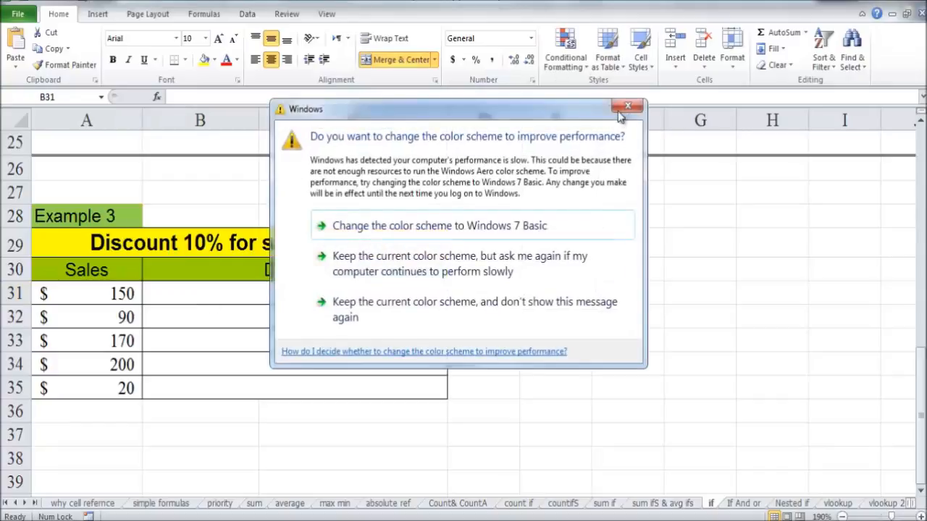
click(627, 107)
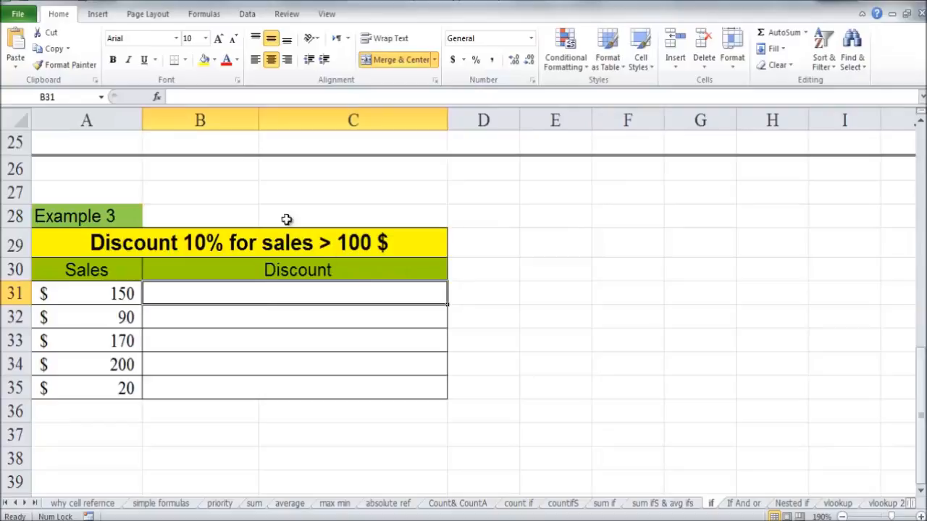
click(157, 97)
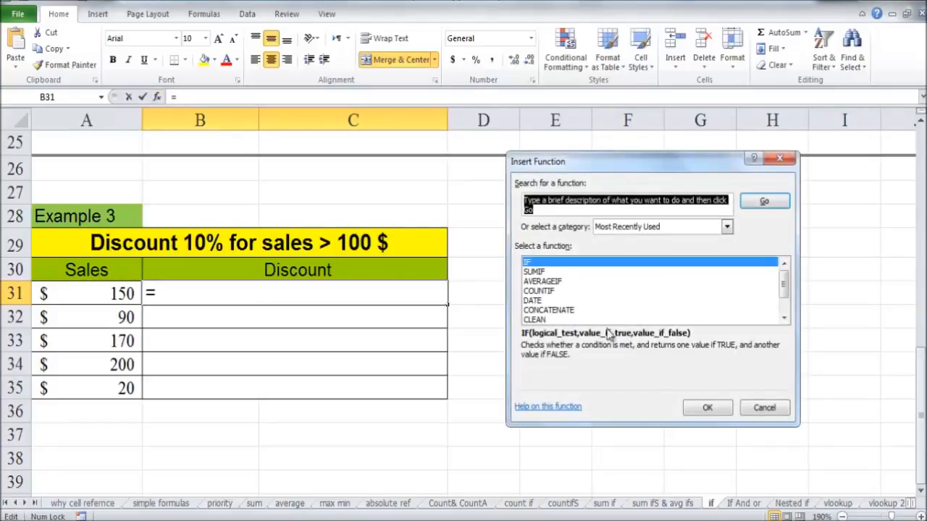
click(694, 408)
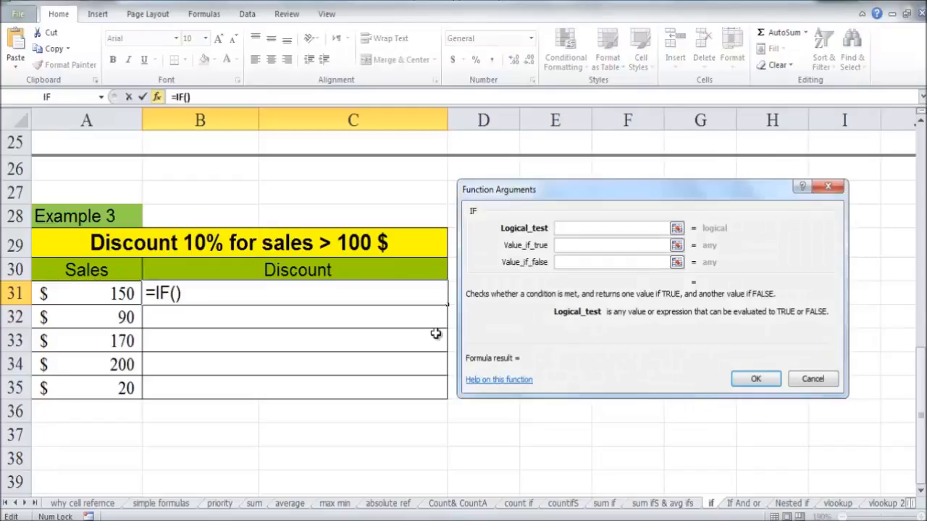
Set the IF's logical test to A31>=100.
click(92, 294)
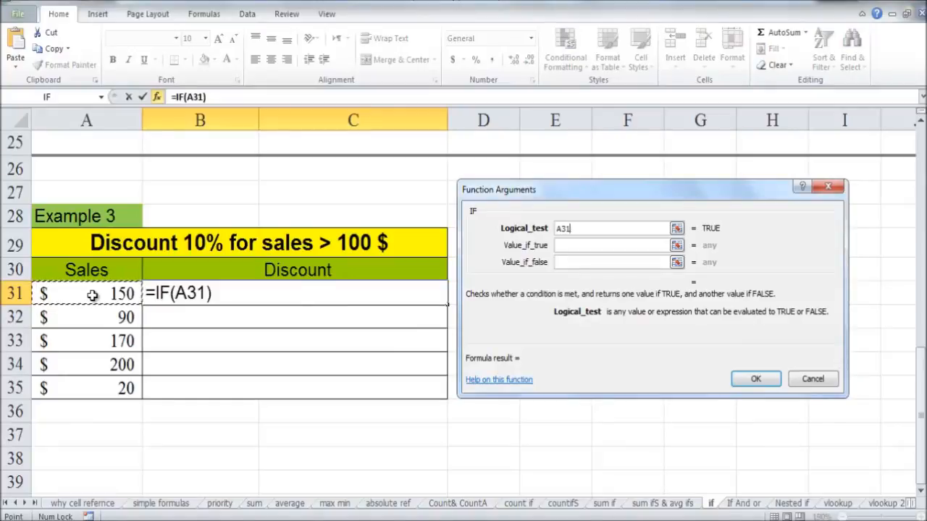
text(<)
key(BackSpace)
text(>)
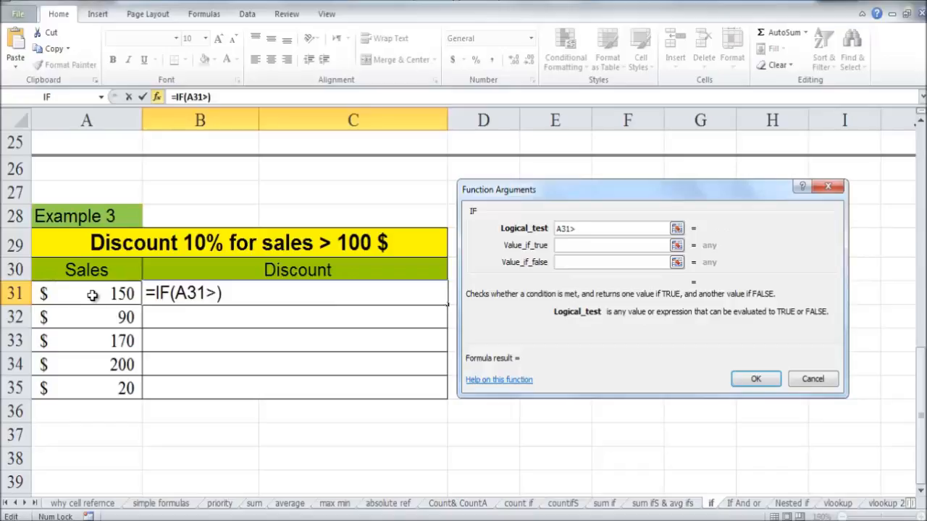
text(=100)
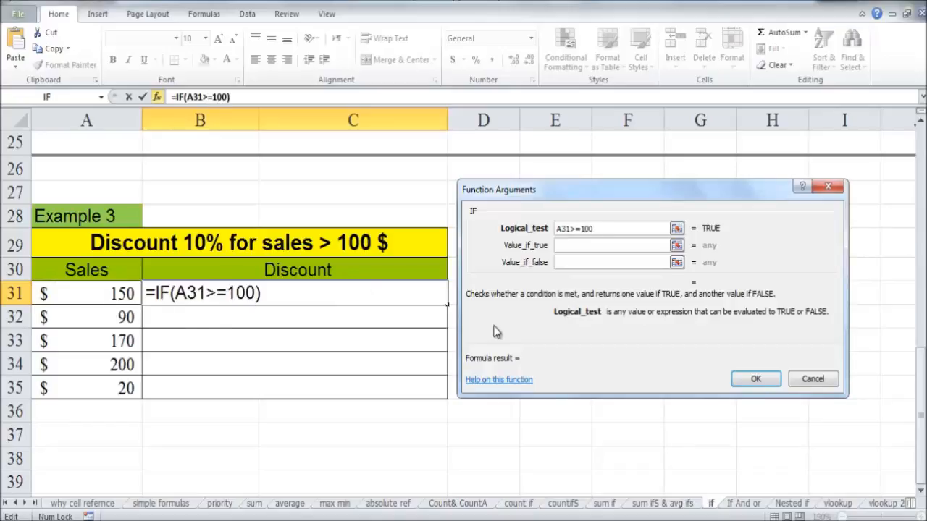
Set the IF's value if true to A31*0.1.
click(565, 248)
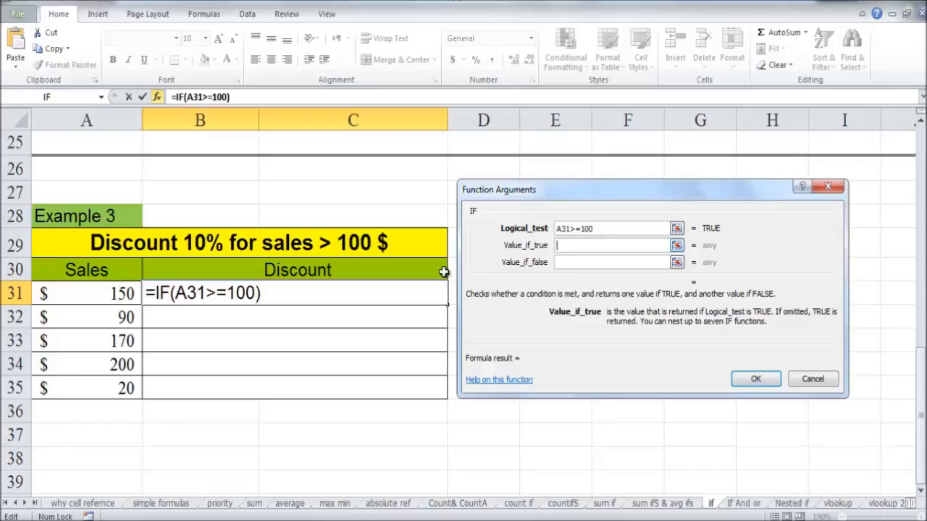
click(110, 293)
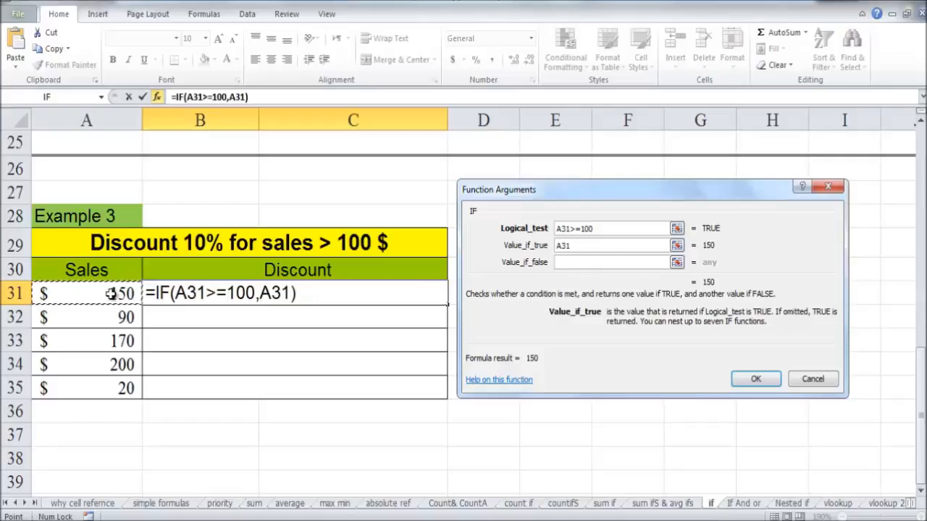
text(*)
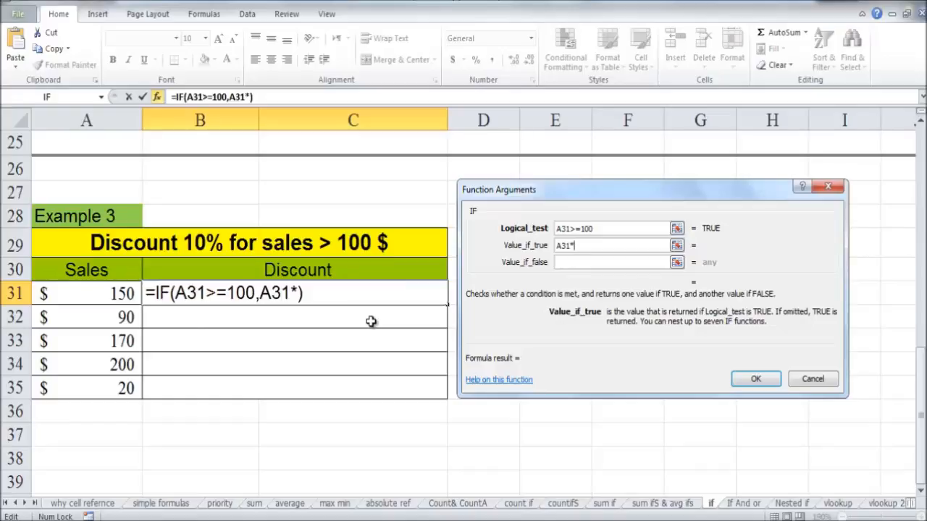
text(0.1)
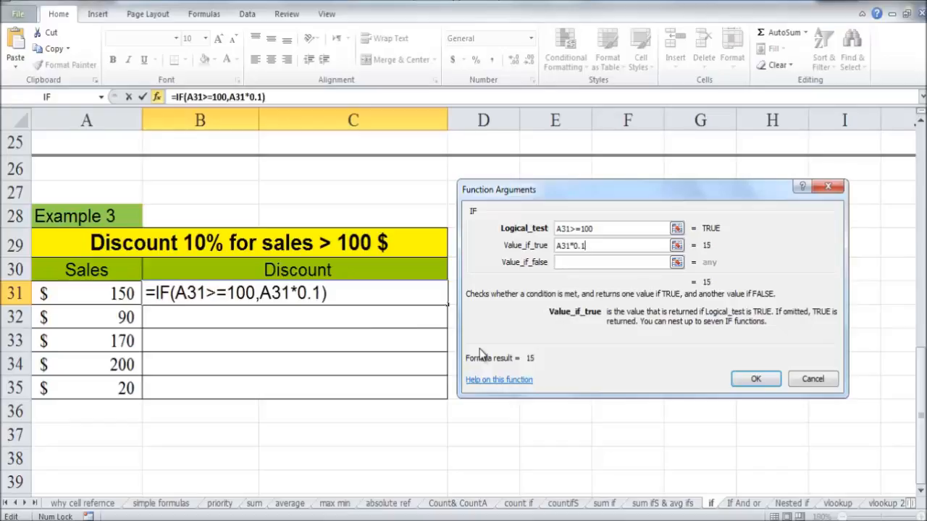
Set the IF's value if false to 0 and confirm the function.
click(577, 263)
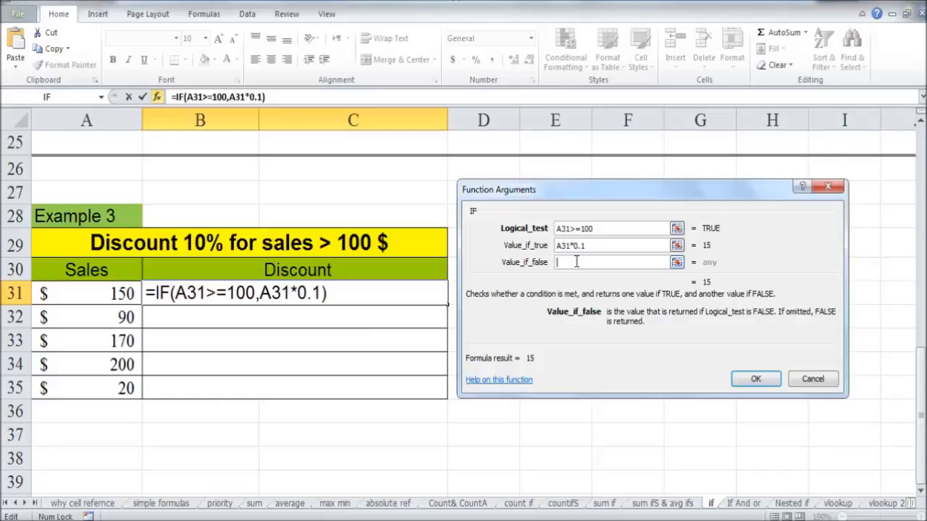
text(0)
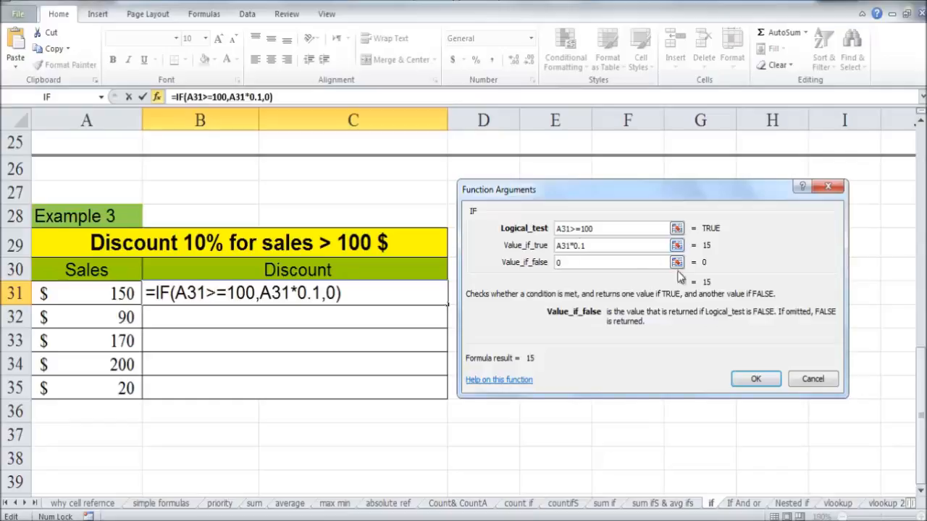
click(750, 382)
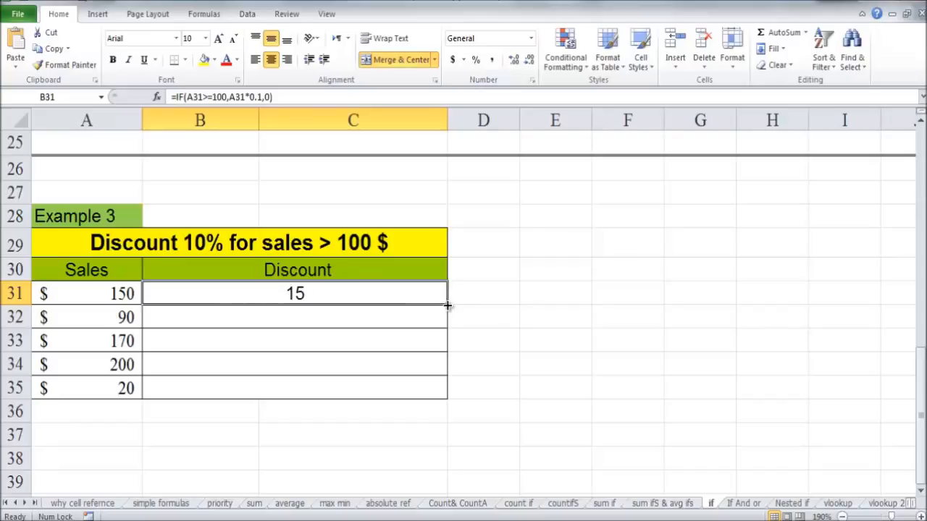
Fill the B31 discount formula down through row 35 and inspect the copied formulas.
drag(448, 306, 448, 399)
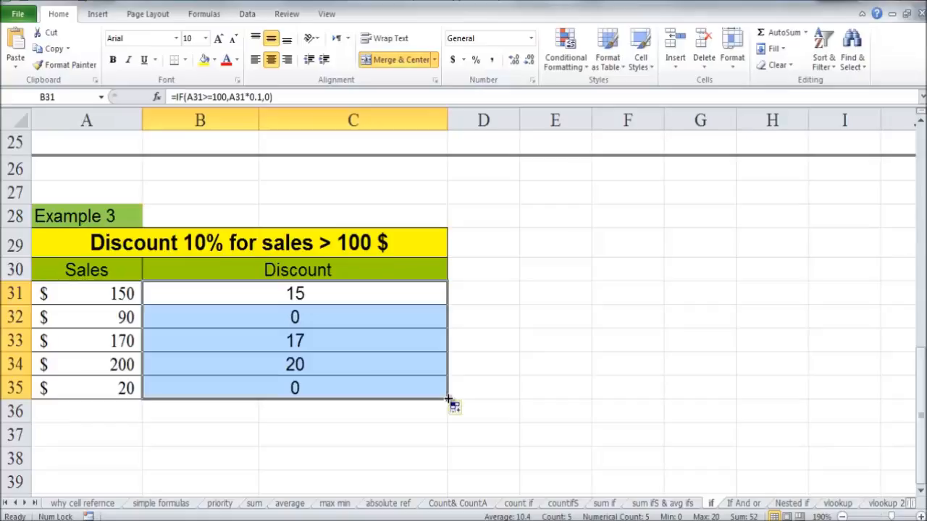
click(125, 319)
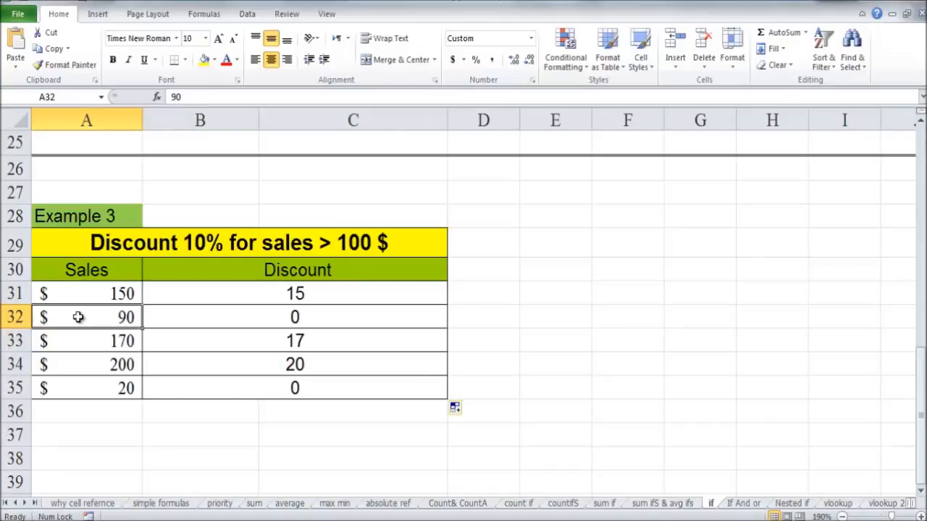
click(196, 316)
click(211, 386)
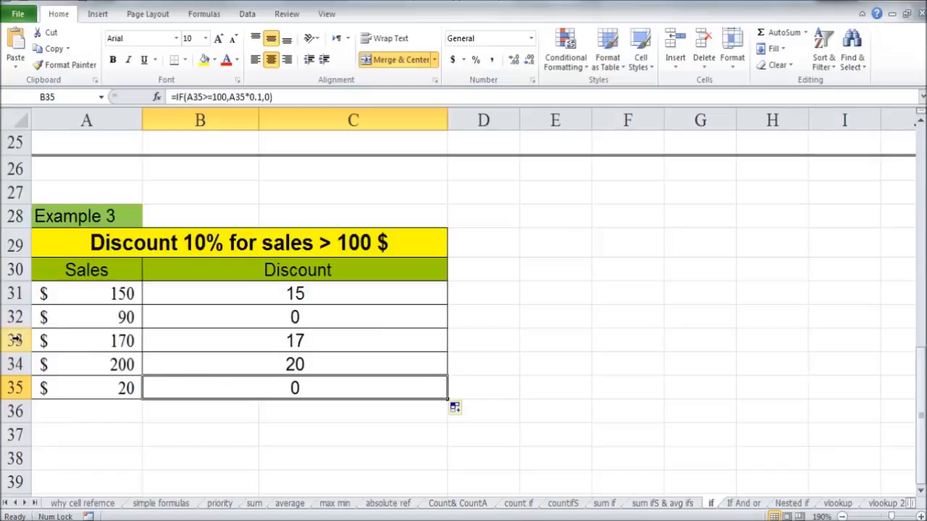
Select rows 33 and 34.
drag(16, 341, 21, 364)
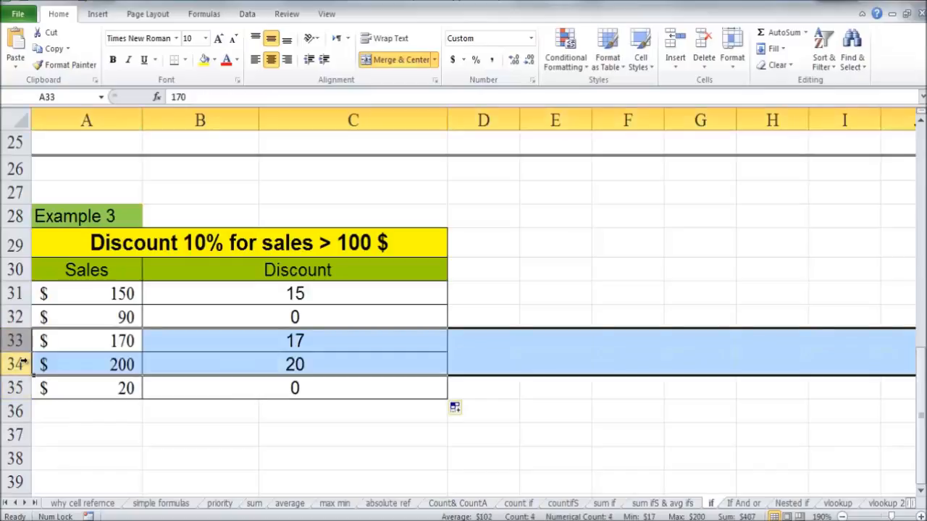